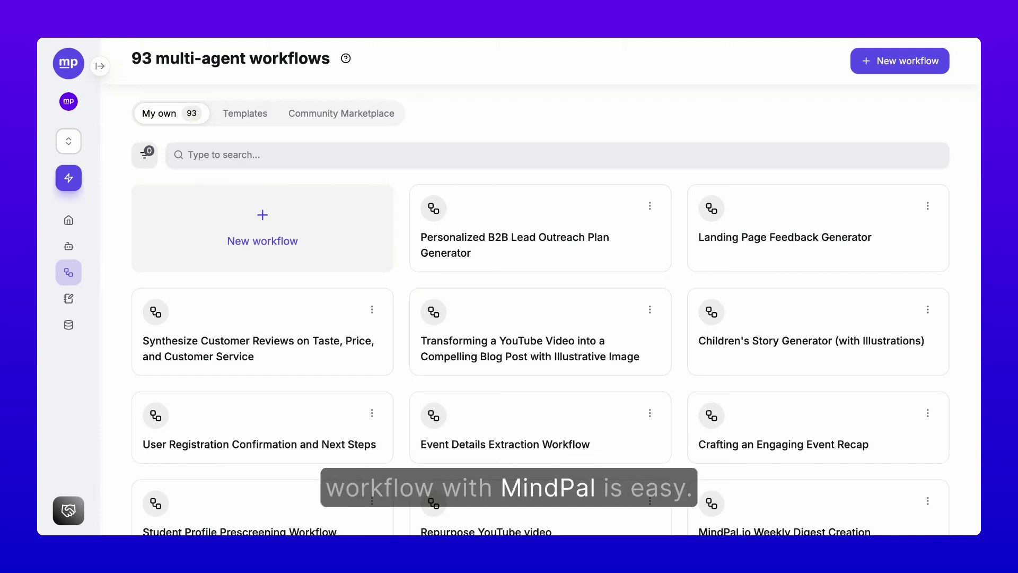
- Generate a workflow from a pasted description beginning 'given a landing page URL' and save the draft
left_click(294, 246)
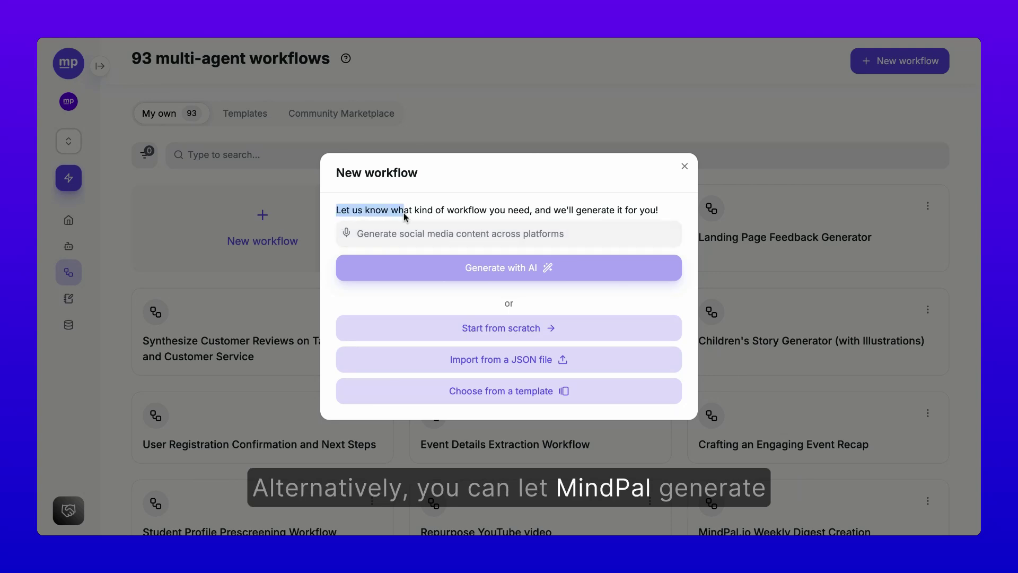
left_click_drag(403, 213, 430, 239)
left_click(430, 239)
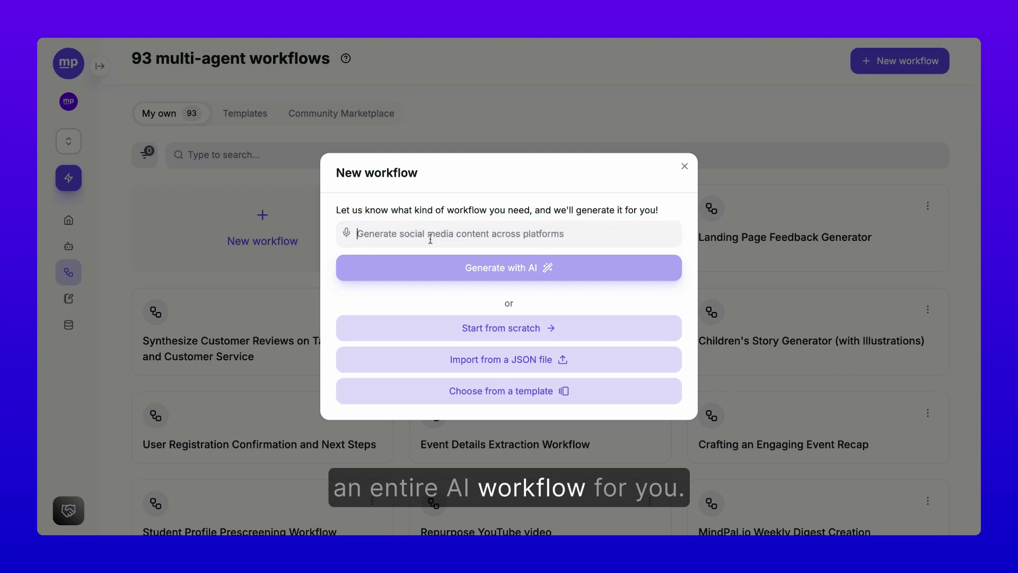
type("given a landing ")
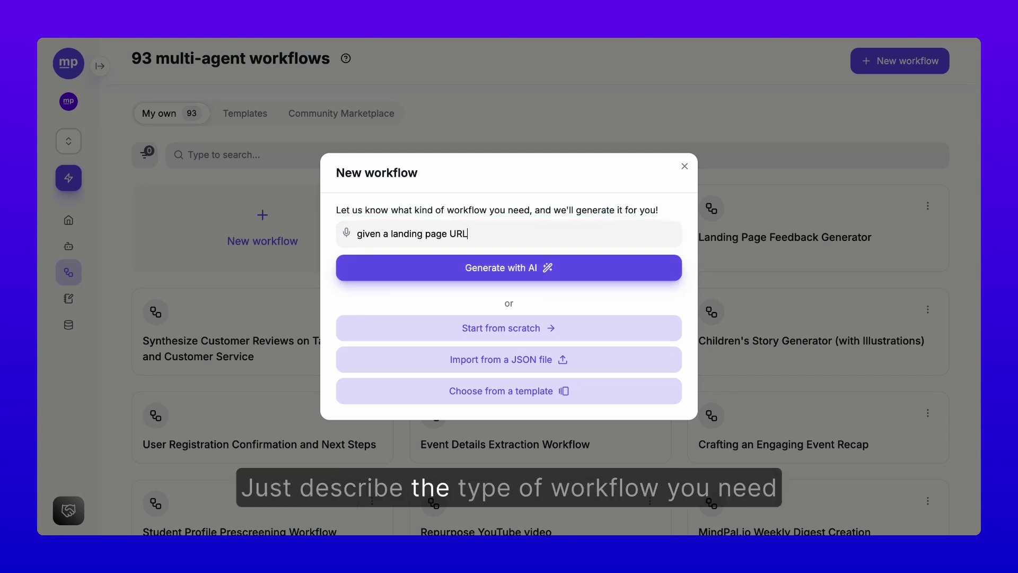
type("page URL")
type("⇒ design audit ⇒ copywriting audit ⇒ storytelling audit ⇒ seo audit ⇒ improvement suggestions")
left_click(496, 300)
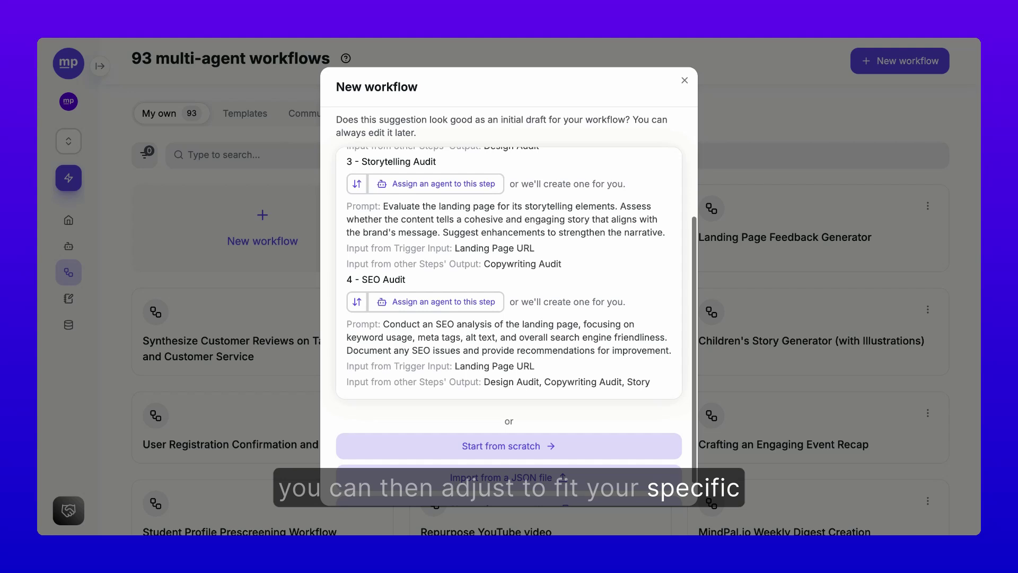
left_click(536, 427)
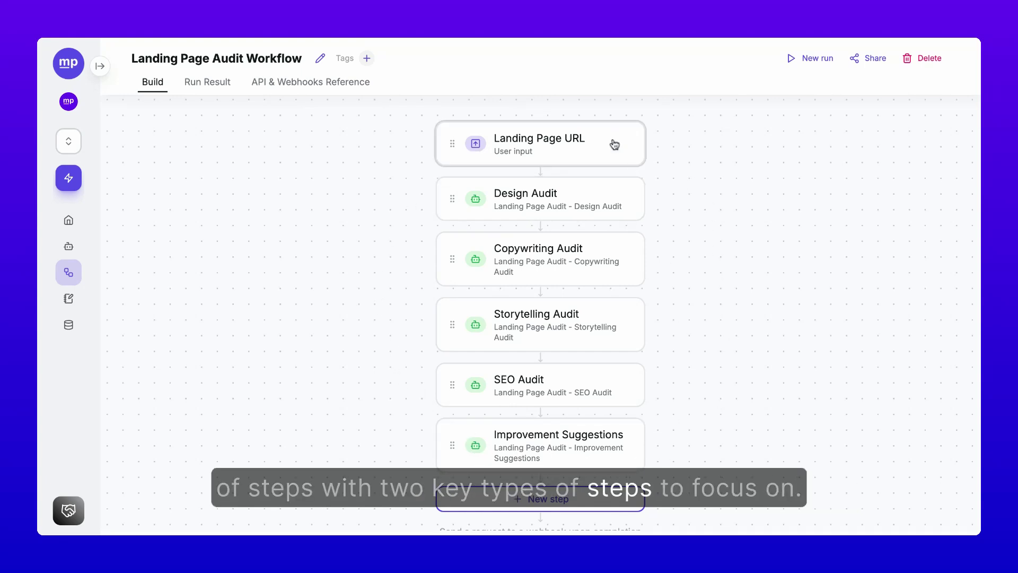
- Inspect the Landing Page URL input's field type and Required toggle, leaving it a required URL field
left_click(540, 146)
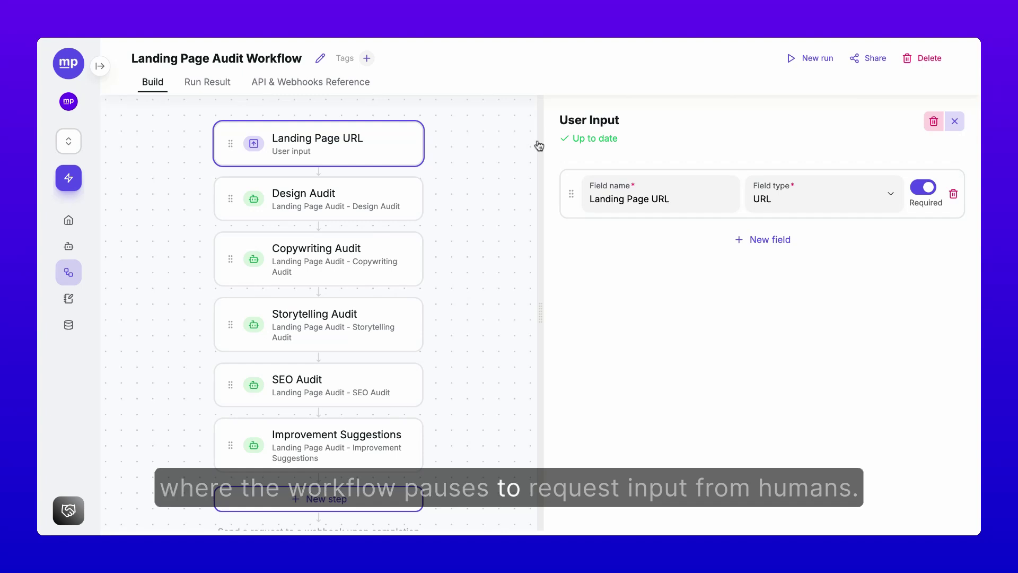
left_click(794, 207)
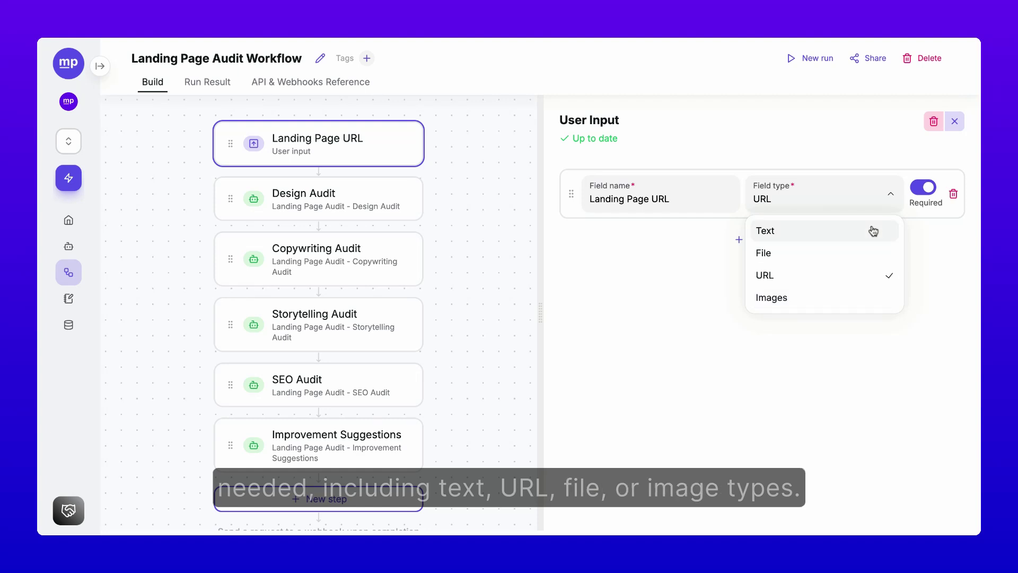
left_click(928, 198)
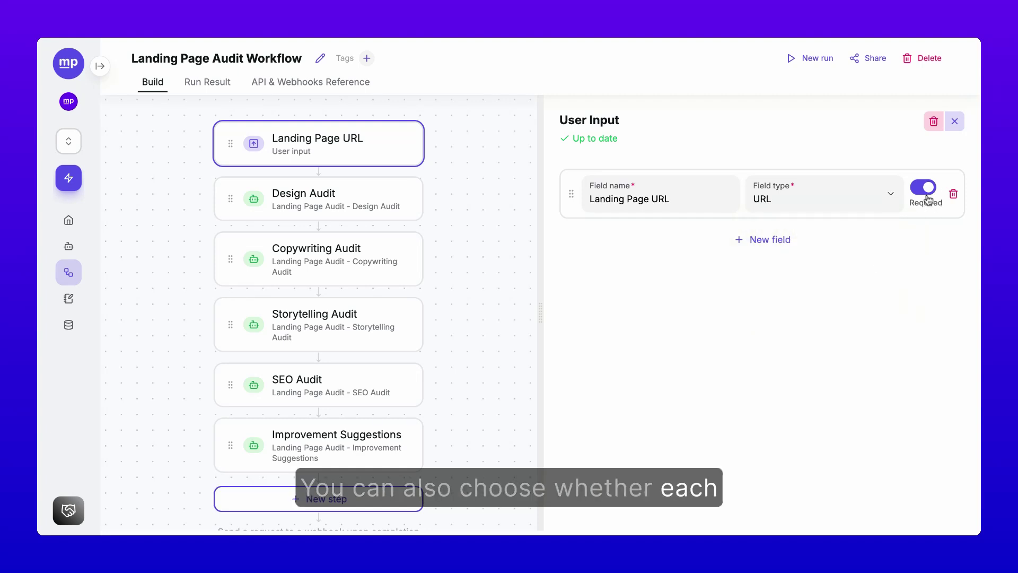
left_click(928, 197)
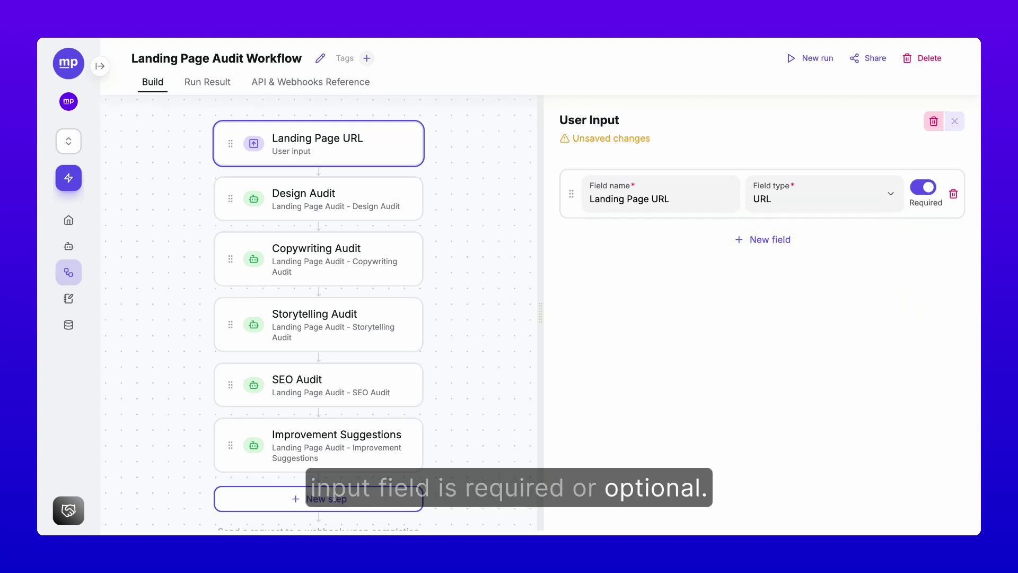
left_click_drag(337, 152, 391, 147)
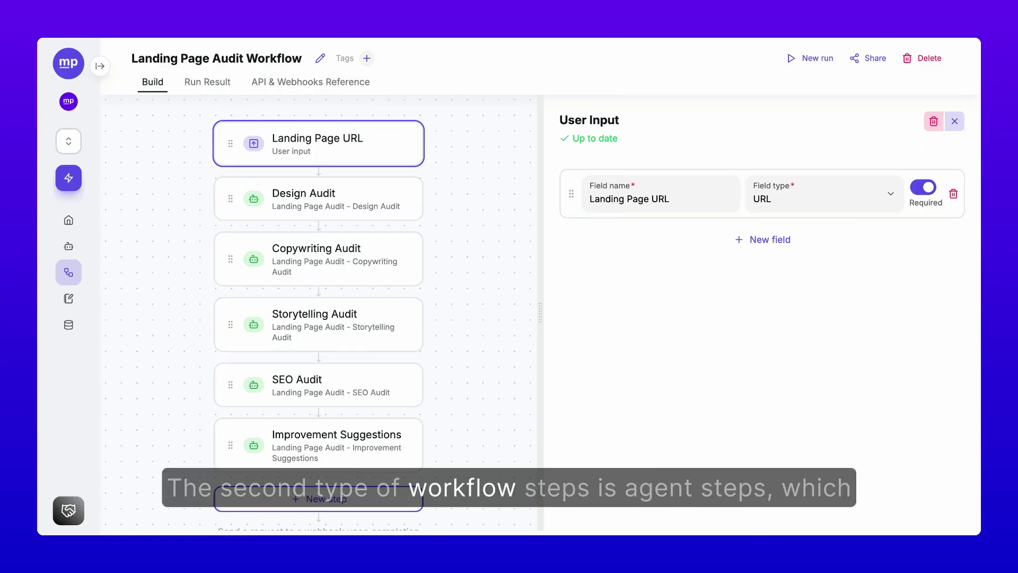
- Review the Copywriting Audit step's available agents and its prompt text
left_click(353, 265)
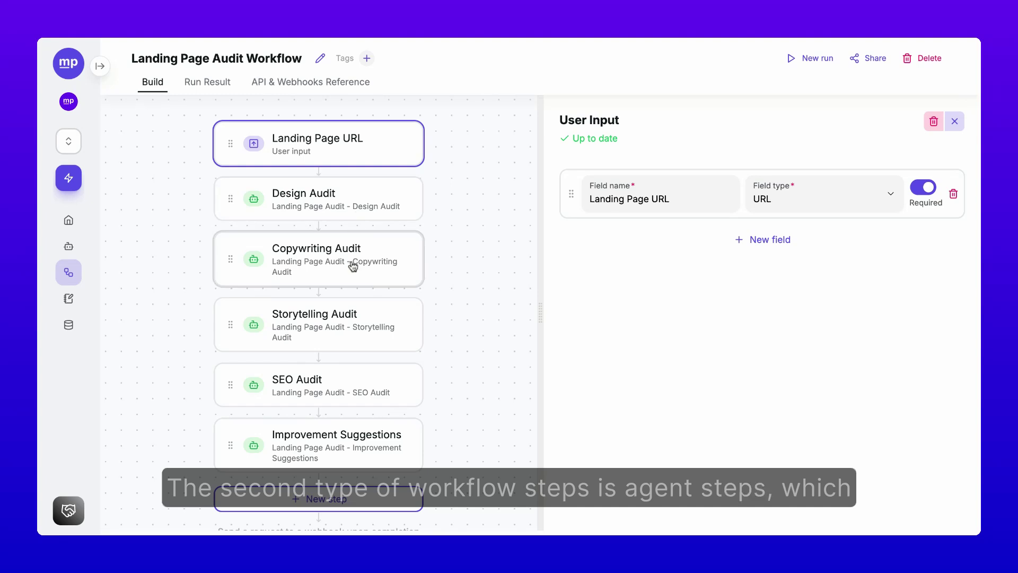
left_click(572, 241)
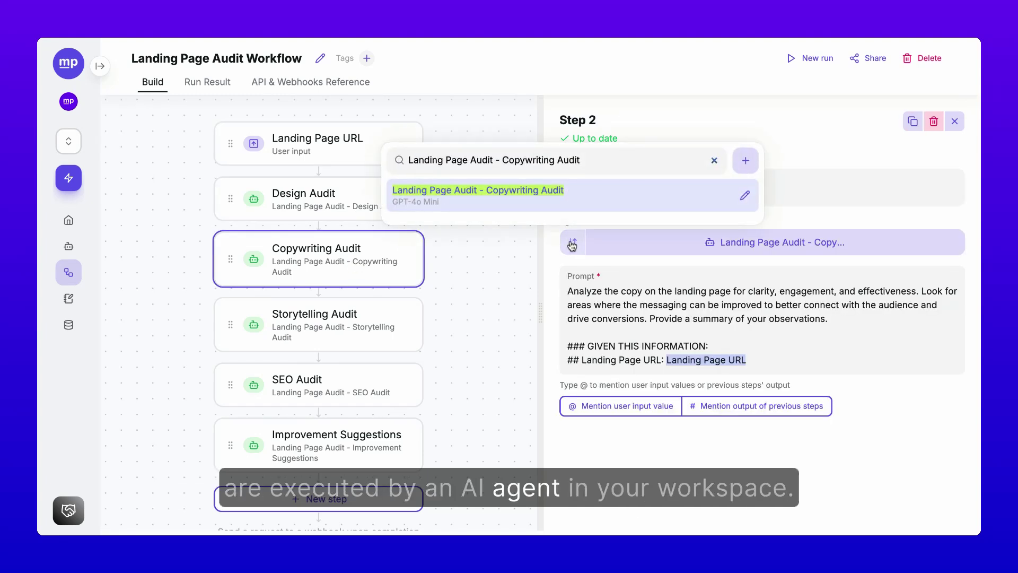
left_click_drag(747, 361, 554, 289)
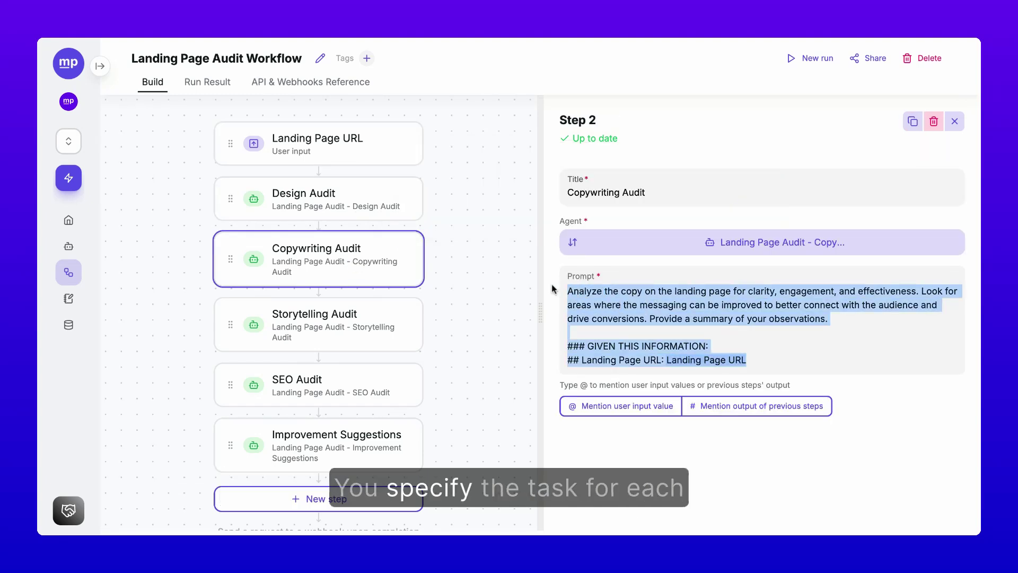
left_click(756, 359)
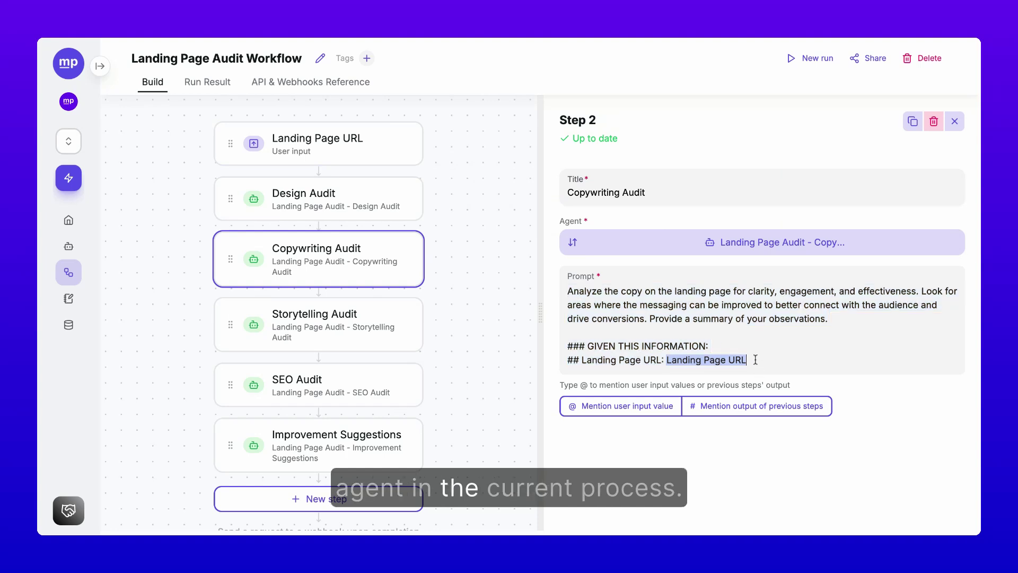
- Browse the prompt's user-input and step-output references, then check Improvement Suggestions' GIVEN THIS INFORMATION block
left_click(654, 410)
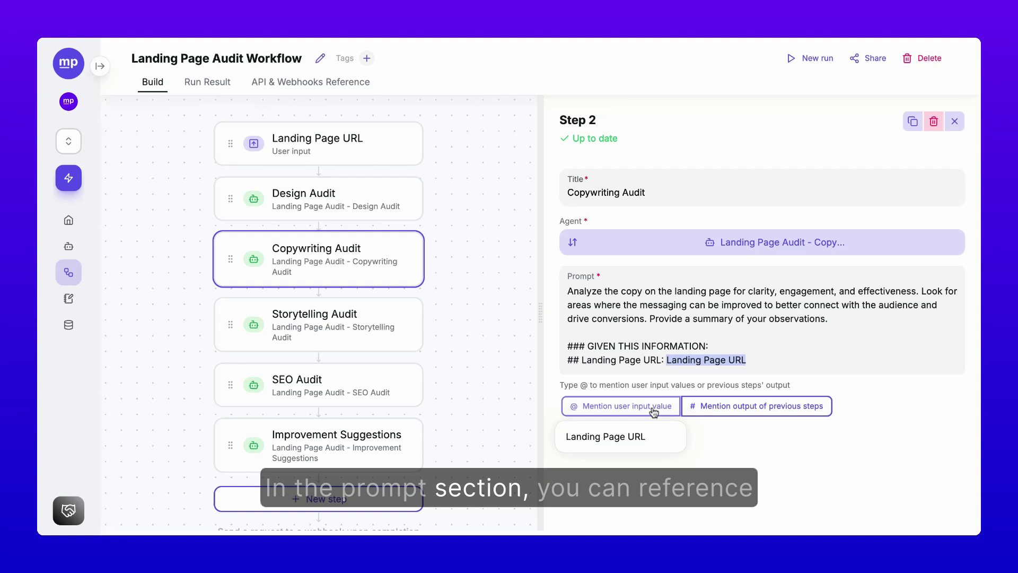
left_click(713, 408)
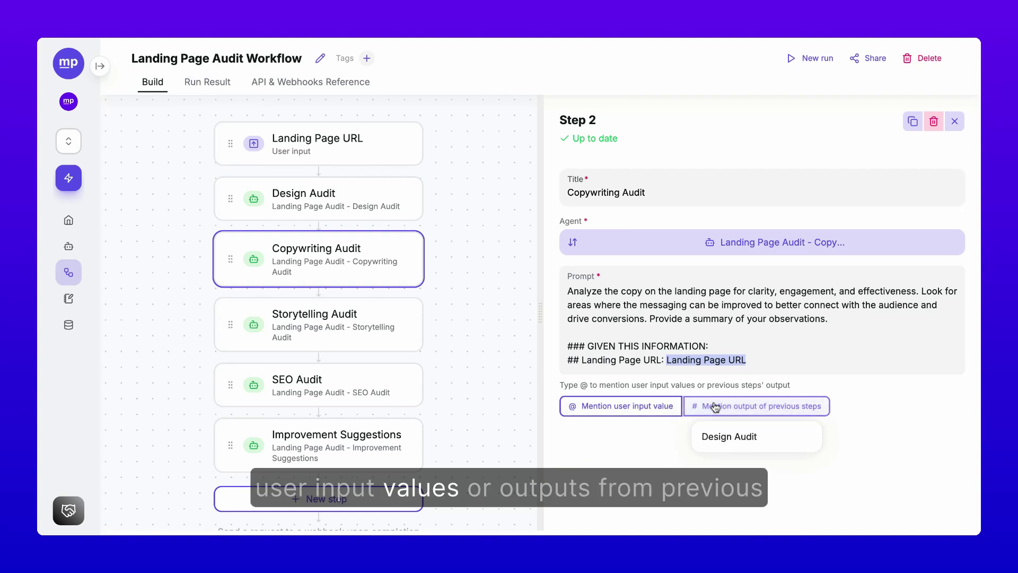
left_click(663, 436)
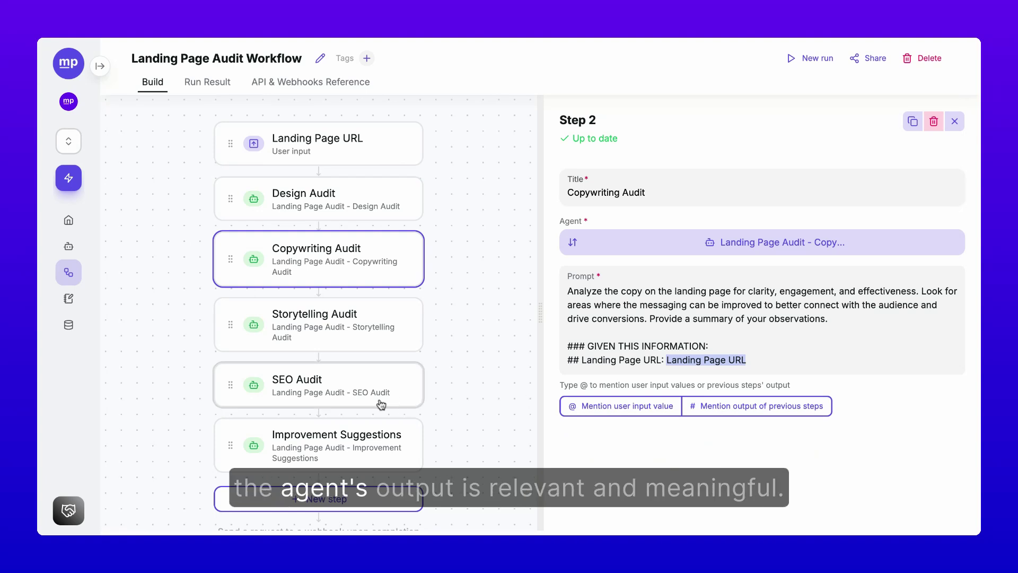
left_click(355, 438)
left_click_drag(567, 345, 768, 403)
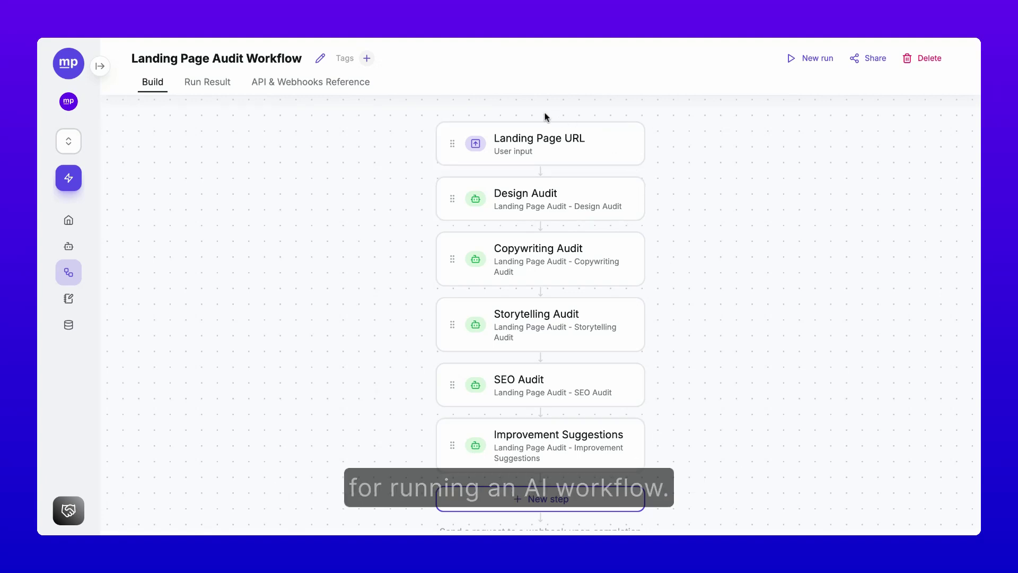
left_click(817, 60)
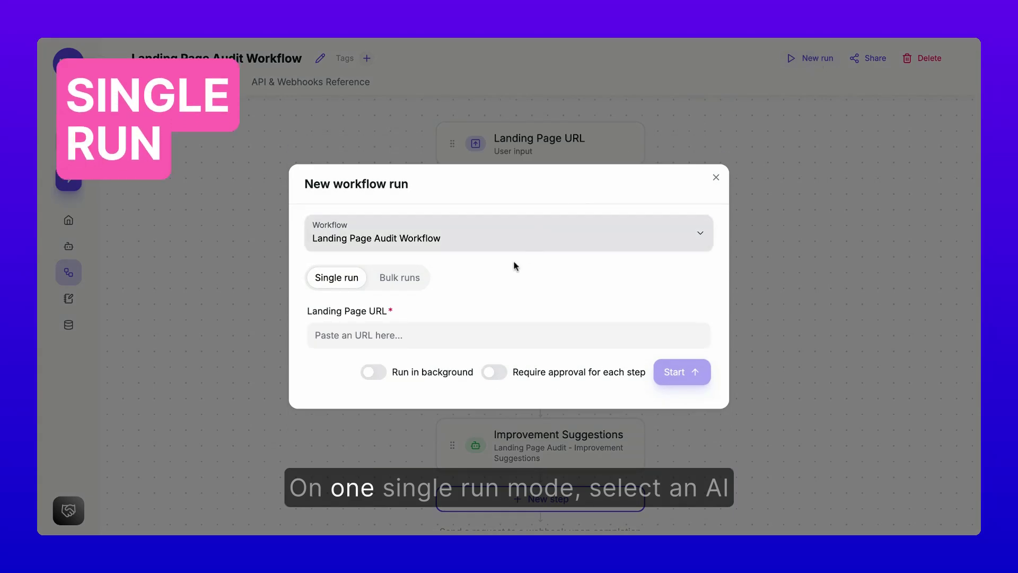
left_click(352, 335)
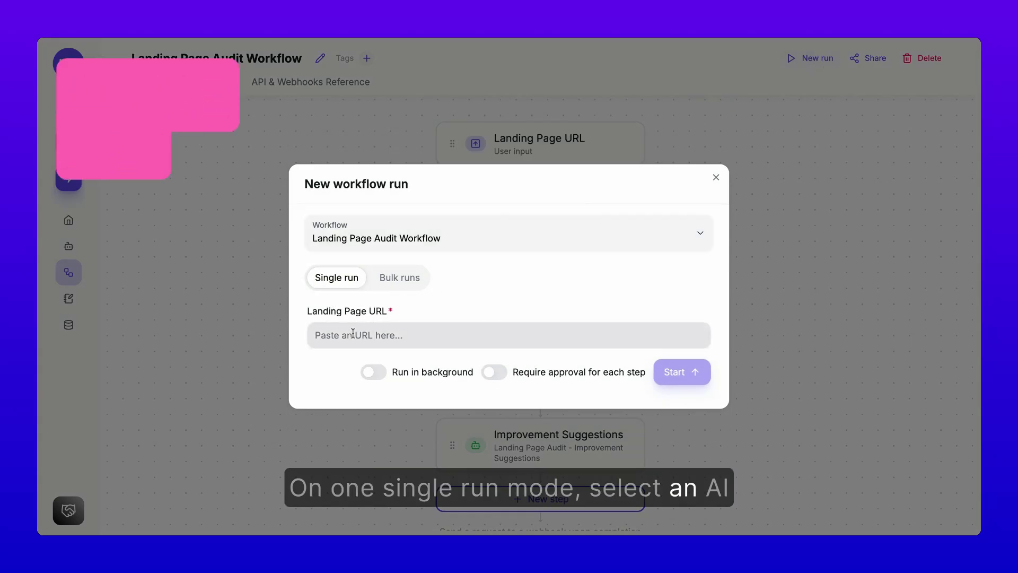
type("https://mindpal.io/")
left_click(399, 351)
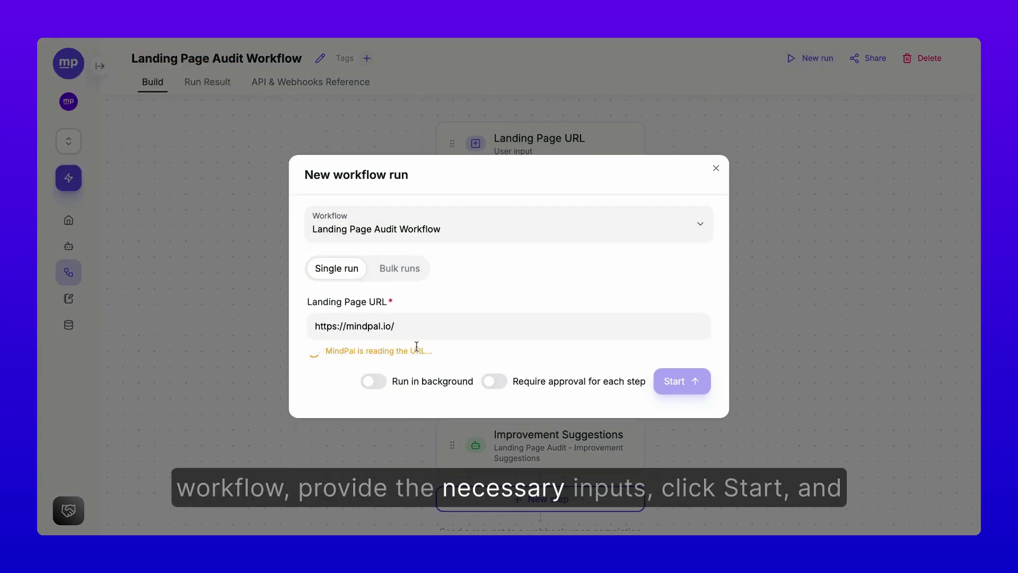
left_click(676, 380)
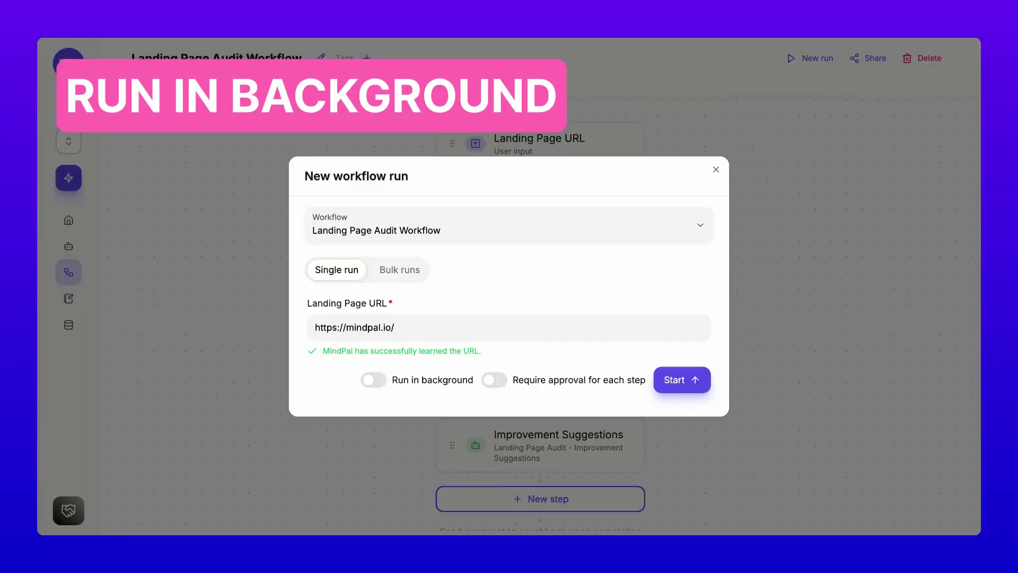
left_click(396, 381)
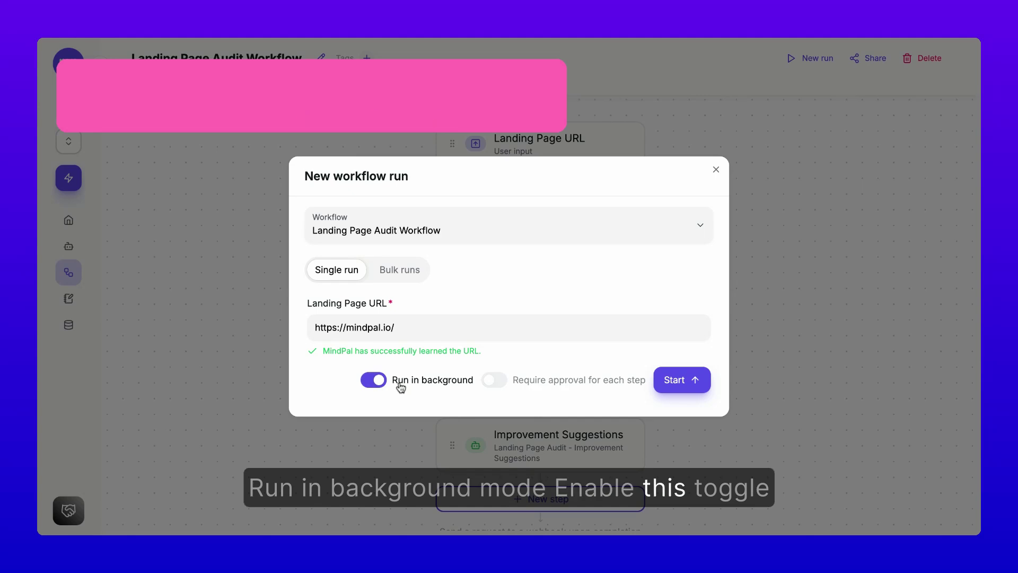
- Start the background run and look over the Copywriting and Storytelling Audit results
left_click(672, 381)
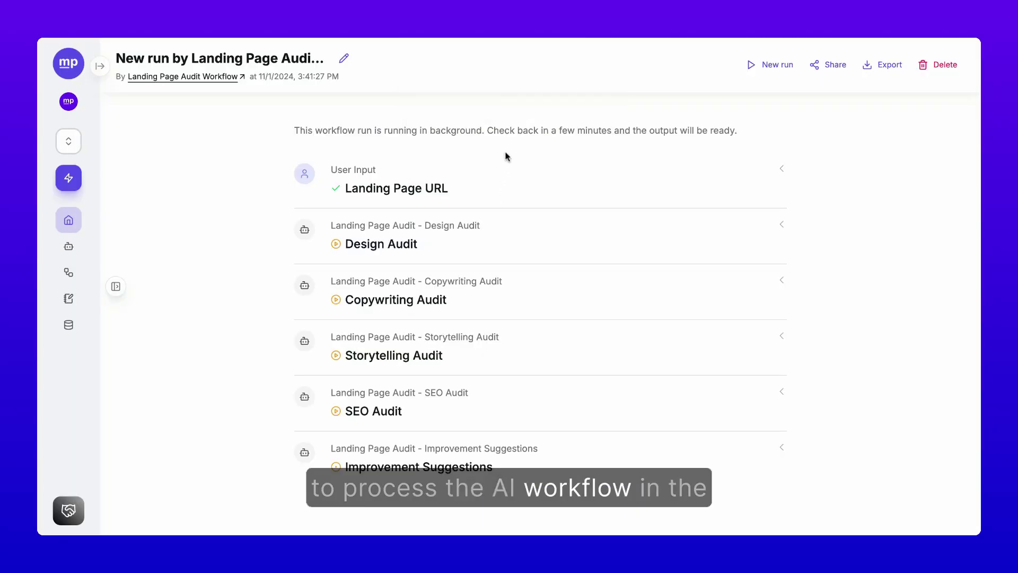
left_click_drag(294, 130, 758, 308)
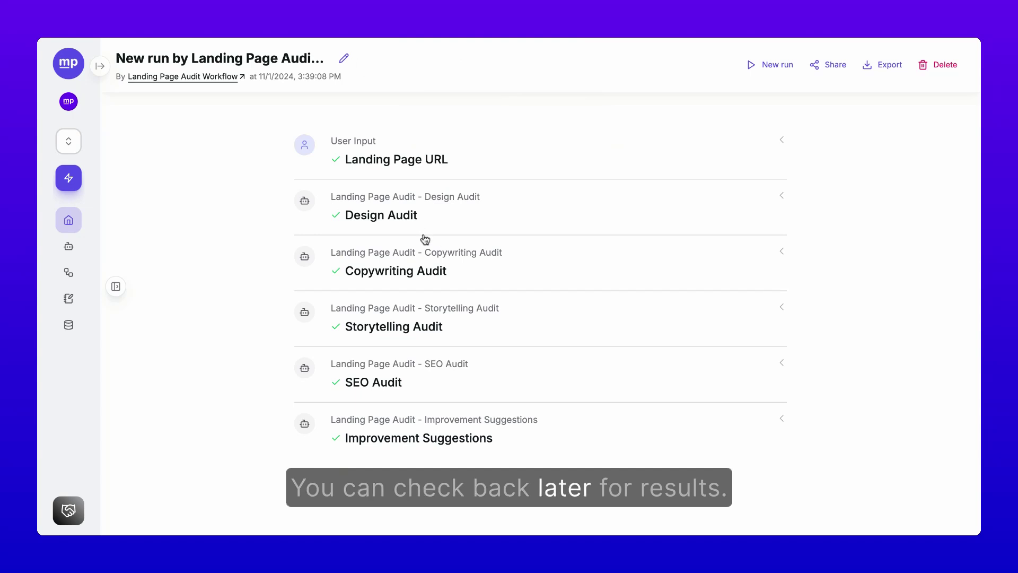
left_click(424, 252)
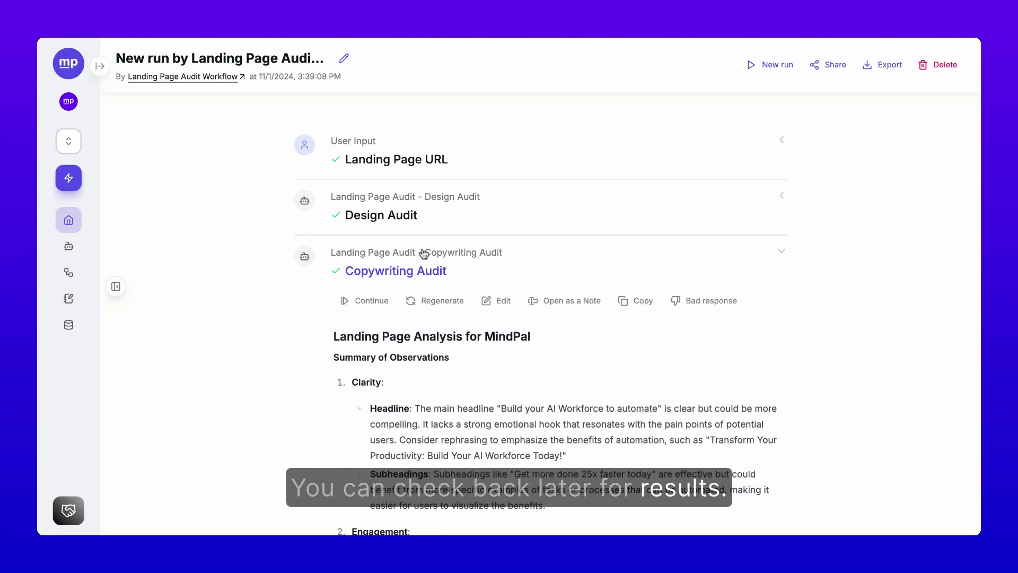
left_click(423, 308)
left_click(416, 317)
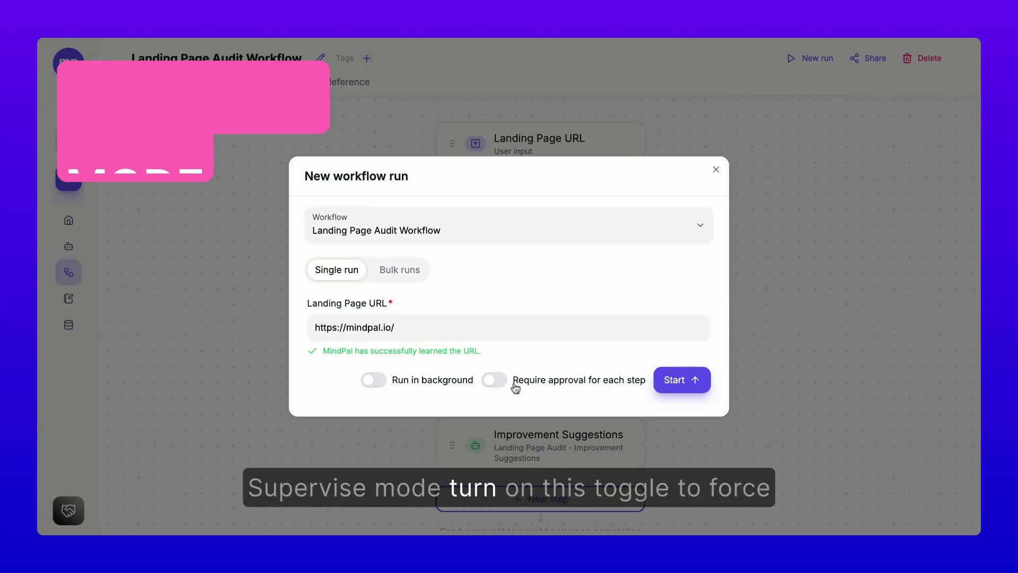
- Start a supervised run requiring approval before each step, and approve the pending step
left_click(496, 381)
left_click(671, 382)
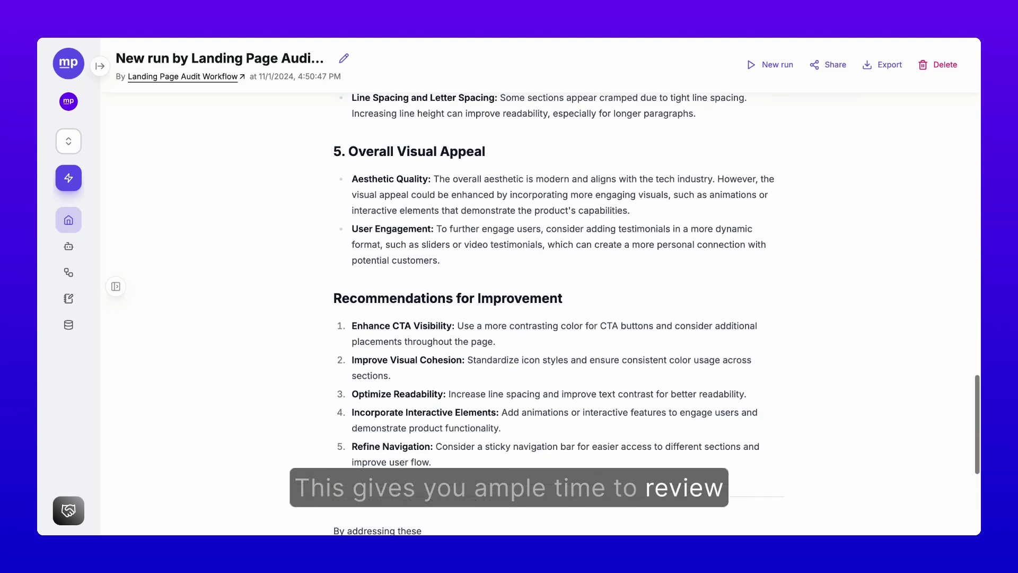
left_click(748, 501)
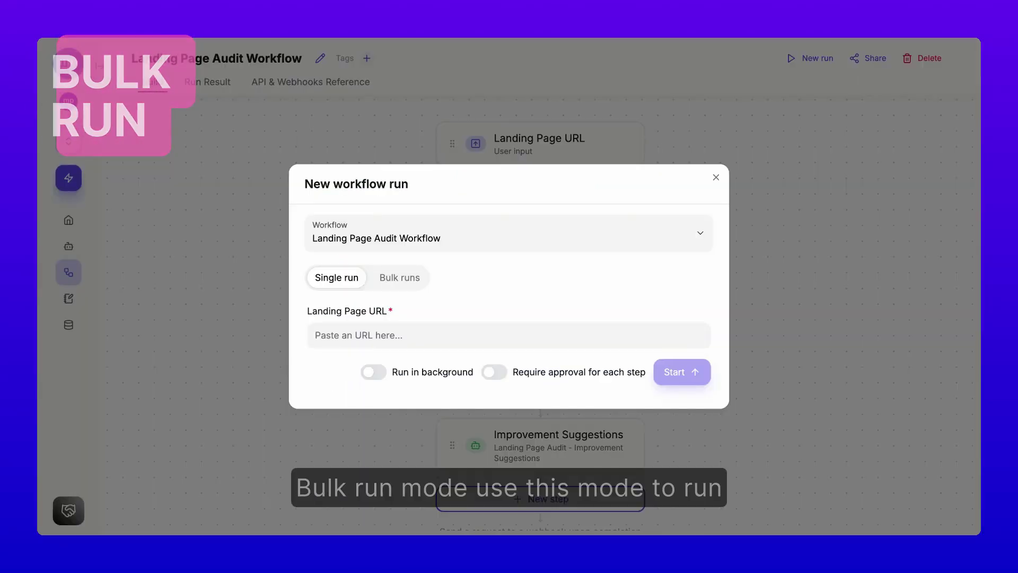
- Bulk-run the workflow on the three URLs in List of Landing Page URLs.csv
left_click(409, 279)
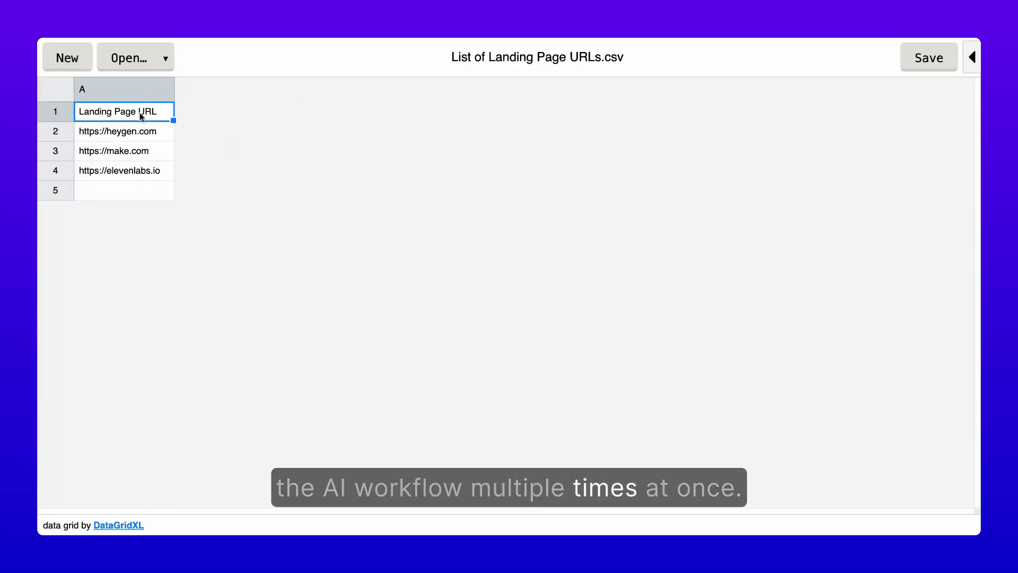
left_click_drag(141, 114, 141, 169)
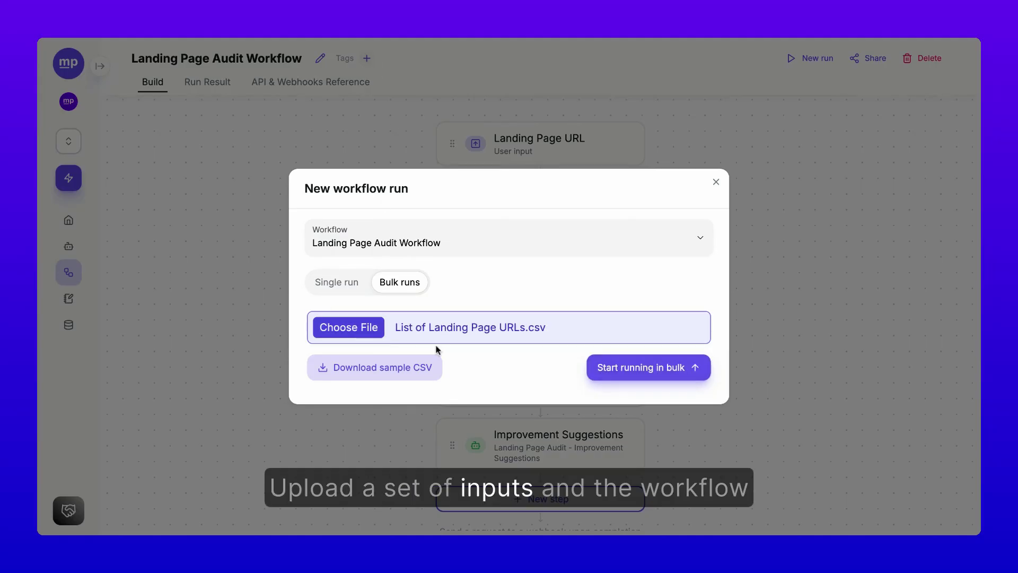
left_click(649, 370)
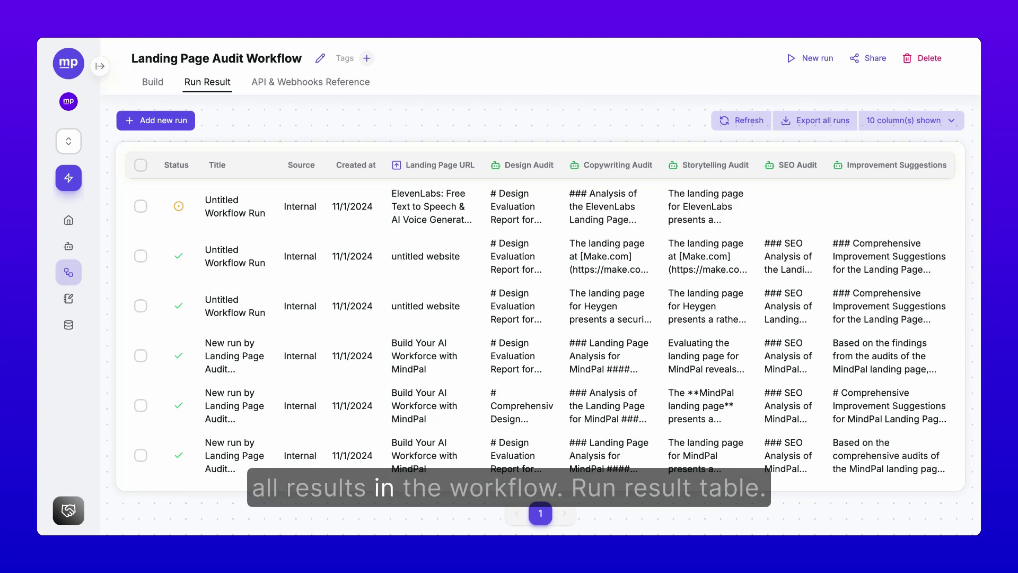
- Select the first finished run and view its results
left_click(141, 206)
left_click(144, 120)
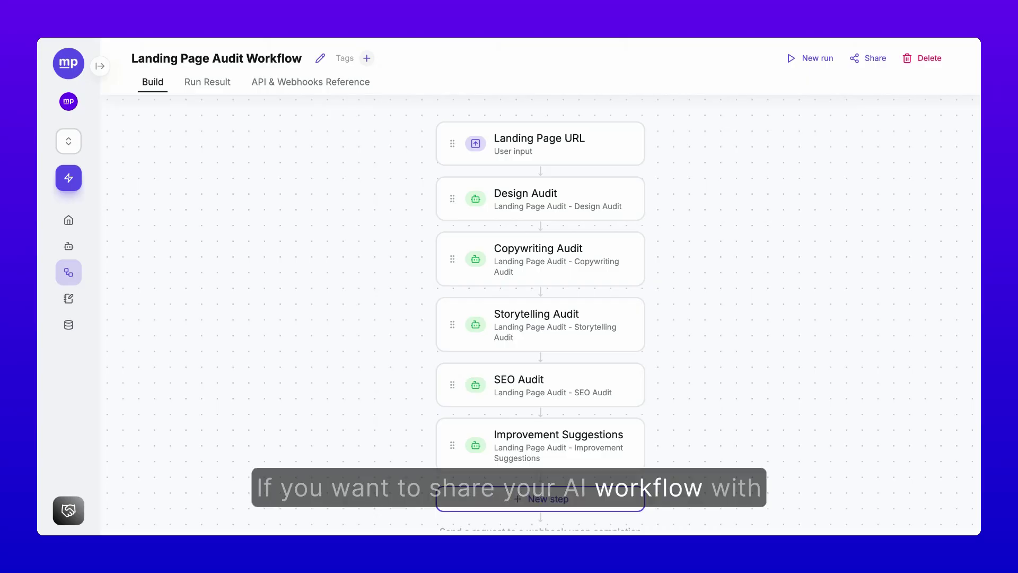
- Publish the workflow as a form and reveal its shareable link and embed code
left_click(857, 63)
left_click(511, 254)
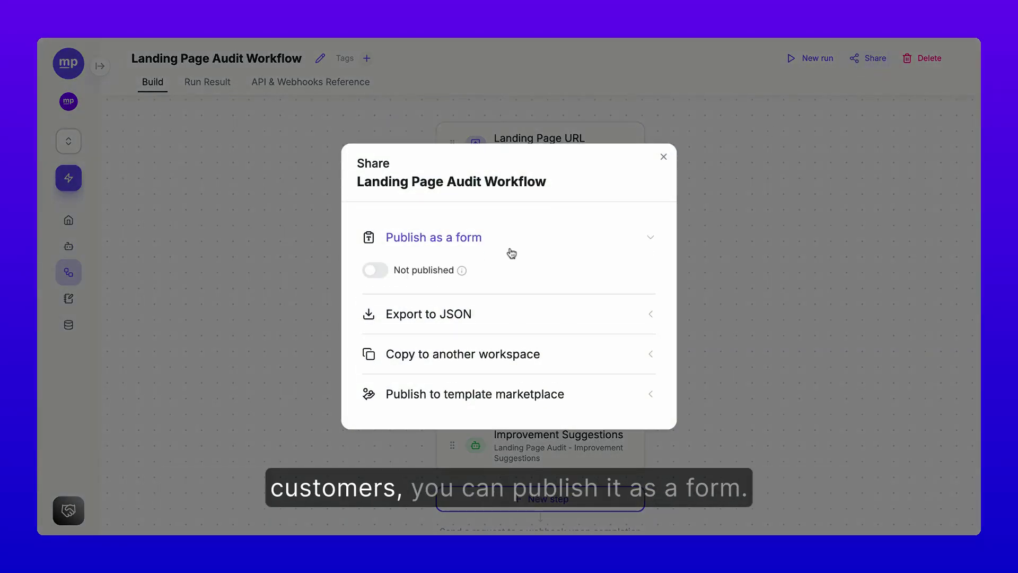
left_click(432, 272)
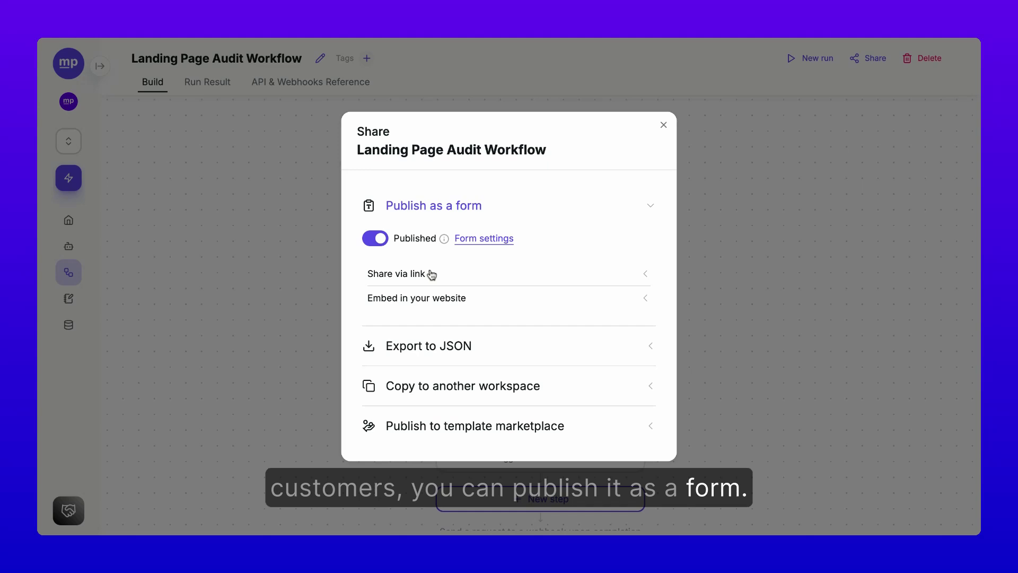
left_click(447, 274)
left_click(446, 330)
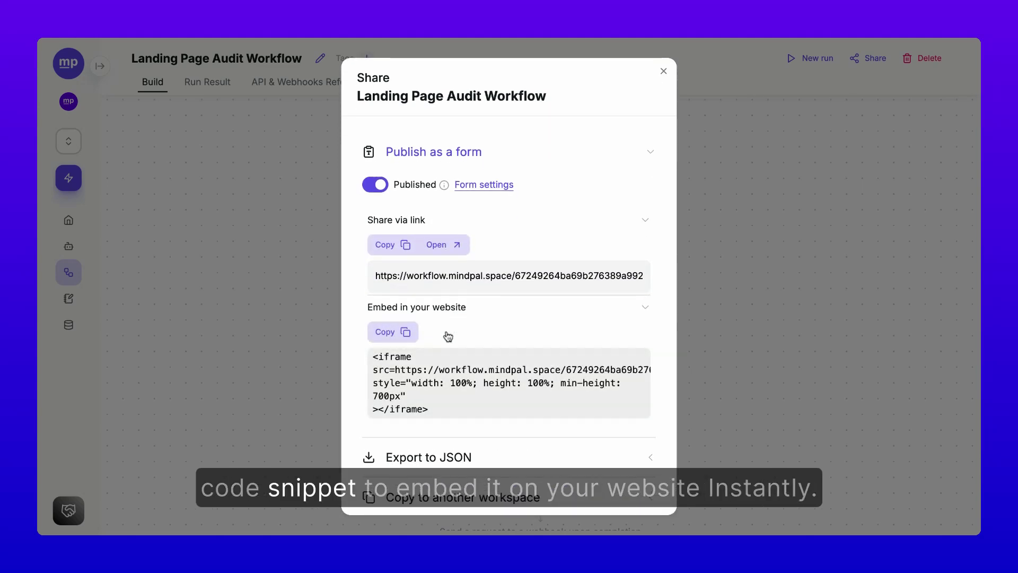
- Browse the form settings: interface, available themes, and Access & Security
left_click(473, 187)
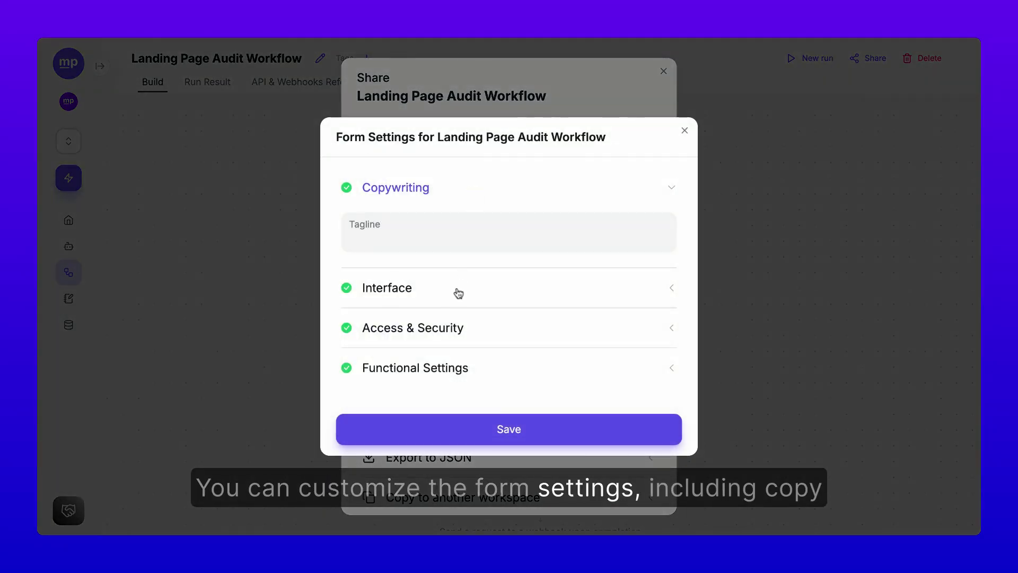
left_click(457, 288)
left_click(458, 293)
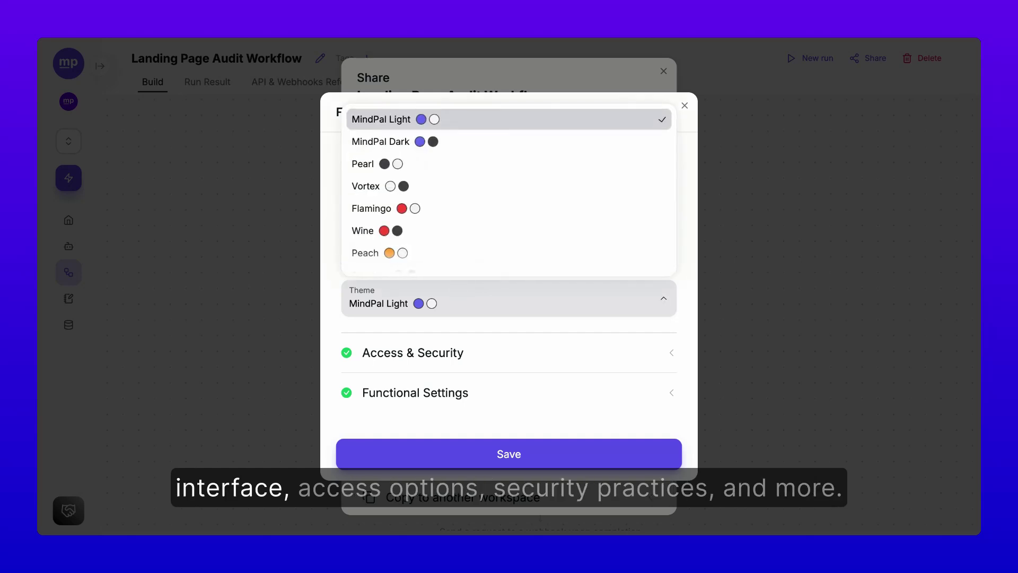
left_click(455, 343)
left_click(455, 346)
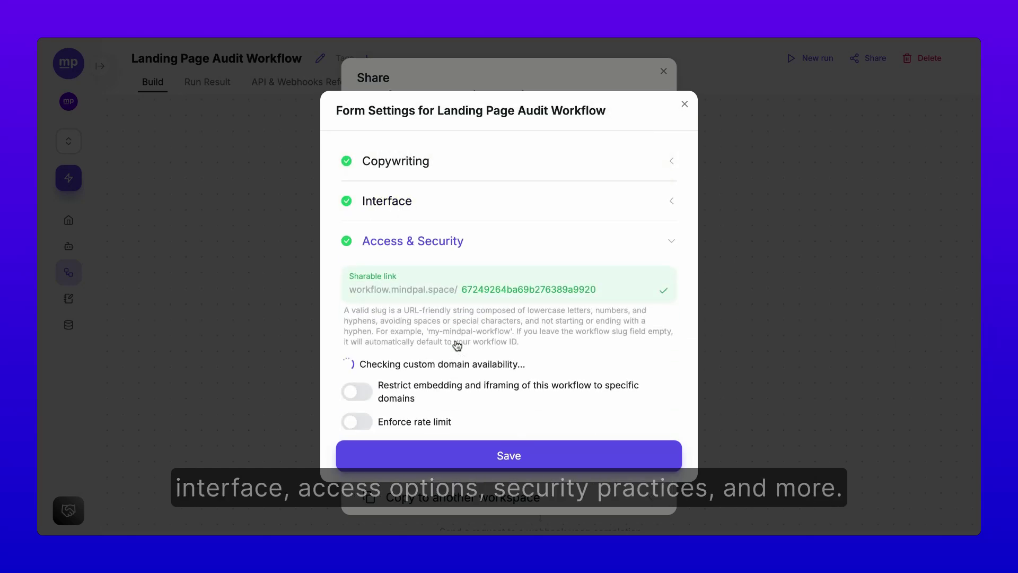
scroll(456, 346, "down", 1)
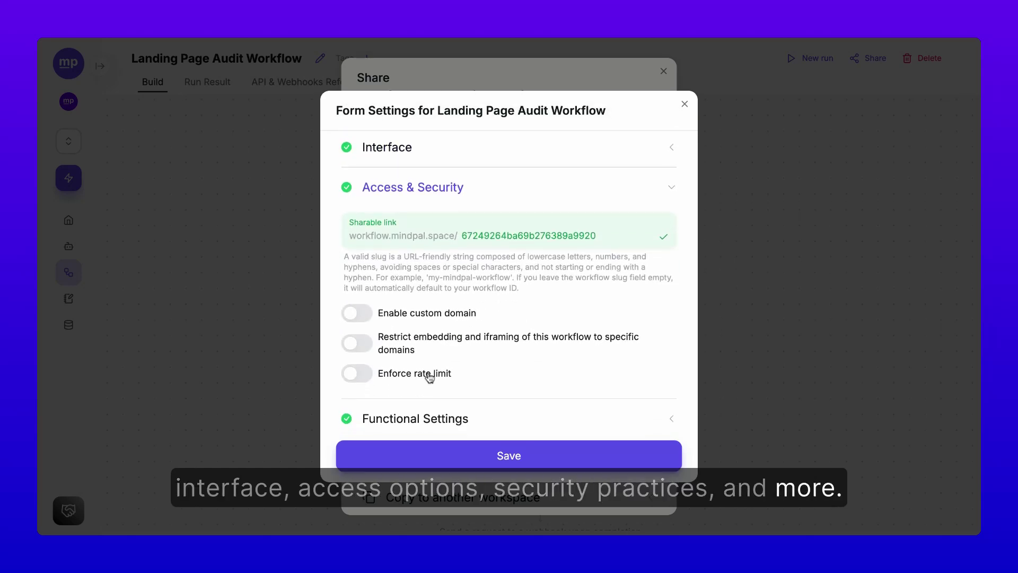
- Export the workflow to JSON, then view the copy-to-workspace and template-marketplace publishing options
left_click(684, 106)
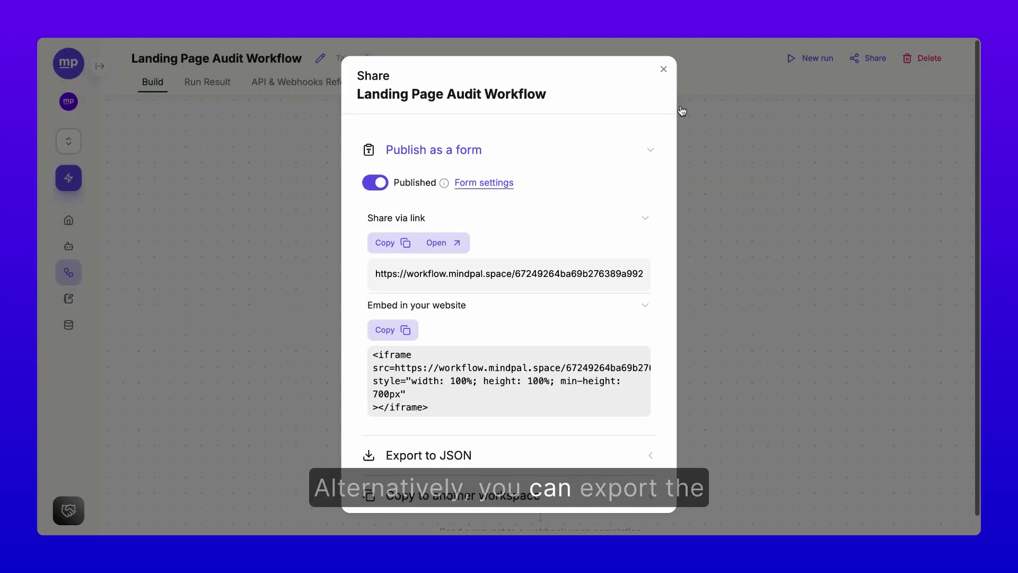
left_click(606, 157)
left_click(463, 308)
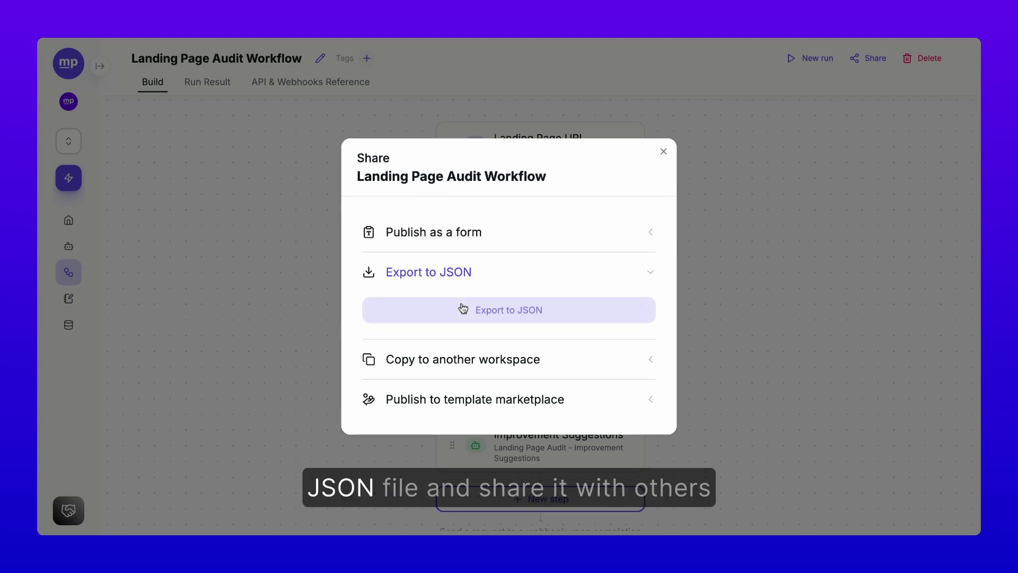
left_click(463, 308)
left_click(463, 307)
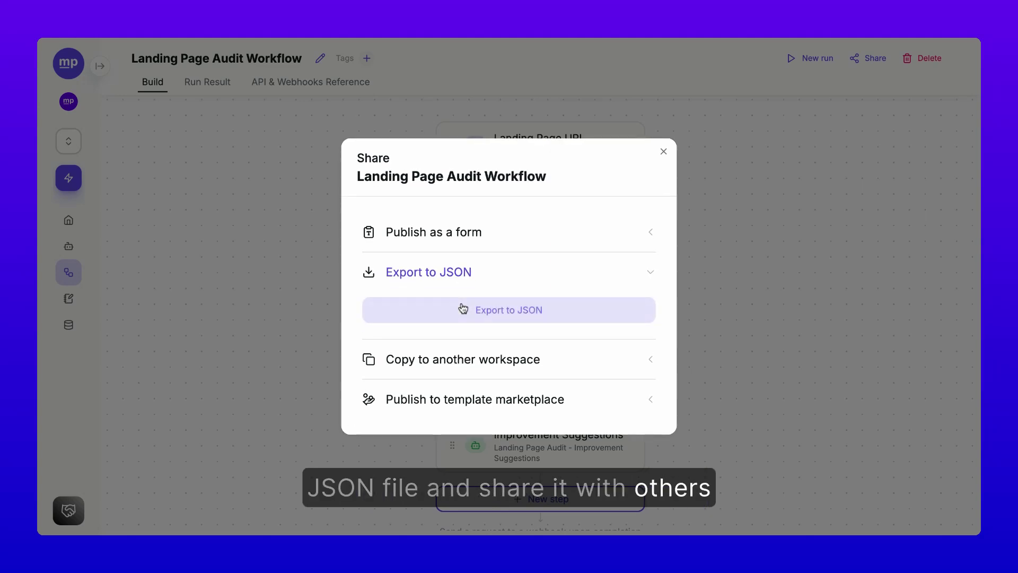
left_click(463, 308)
left_click(463, 308)
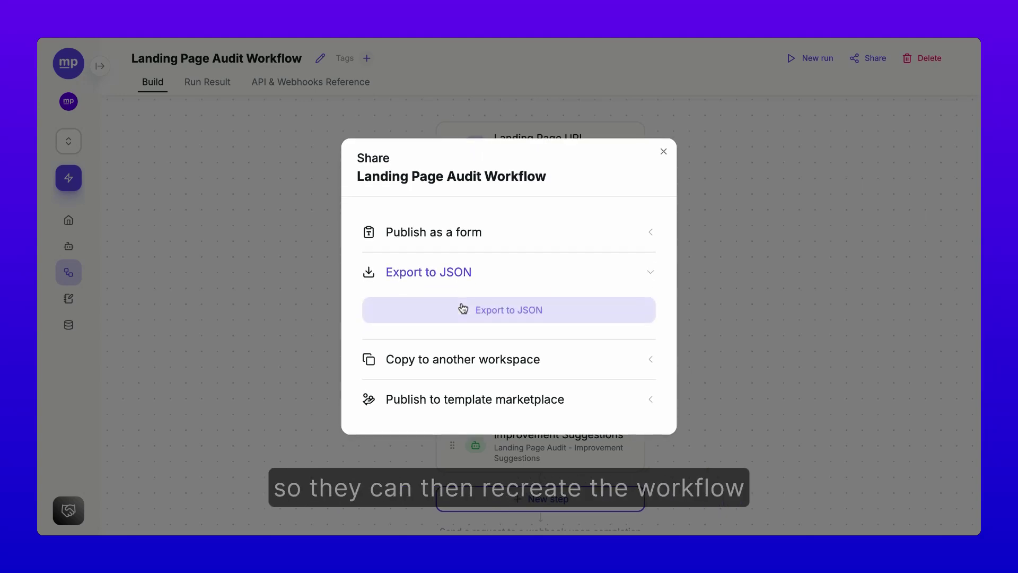
left_click(466, 360)
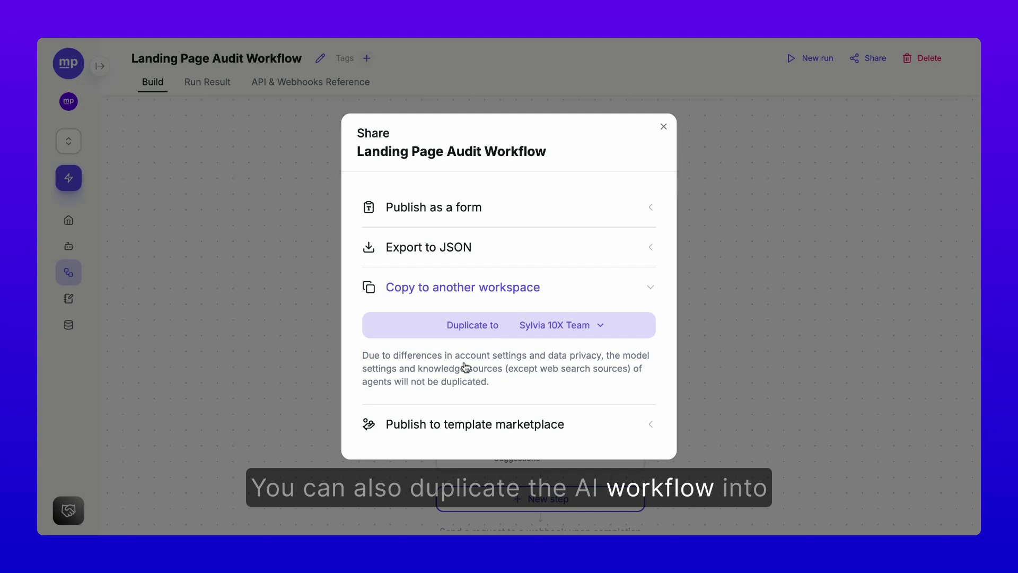
left_click(481, 425)
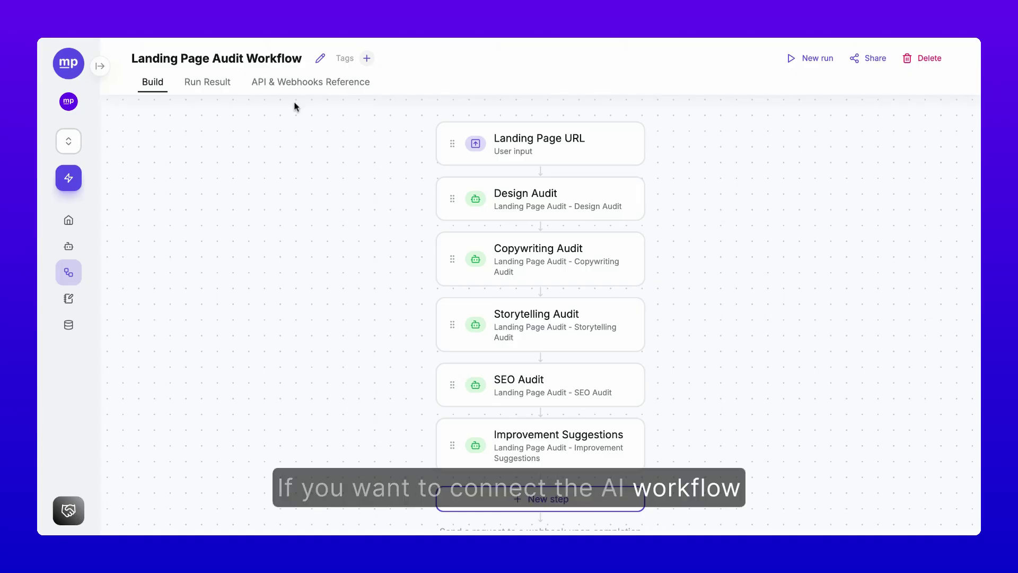
- Read the API & Webhooks Reference on HTTP-request triggering and sending completed run data
left_click(262, 85)
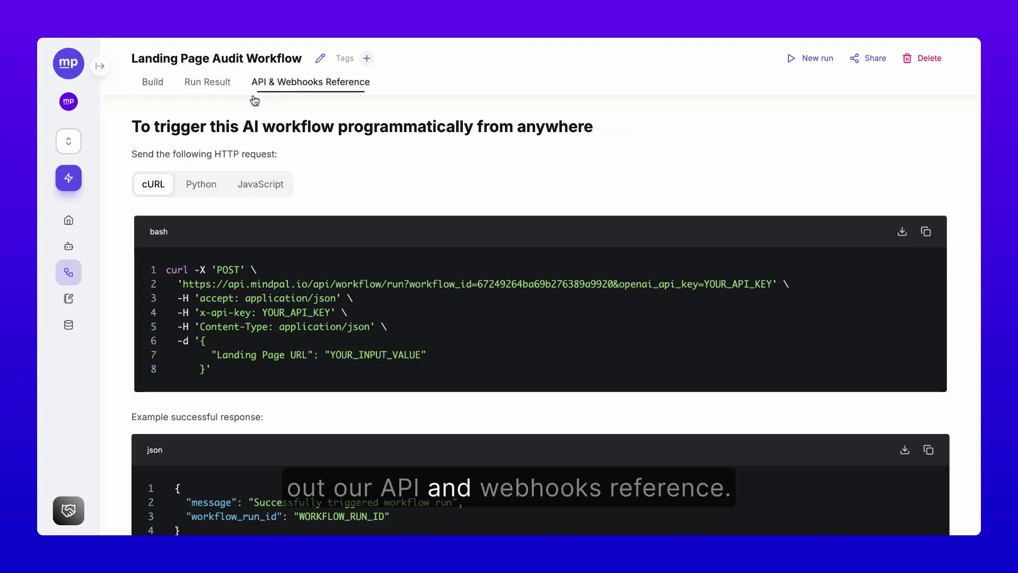
left_click_drag(133, 127, 593, 124)
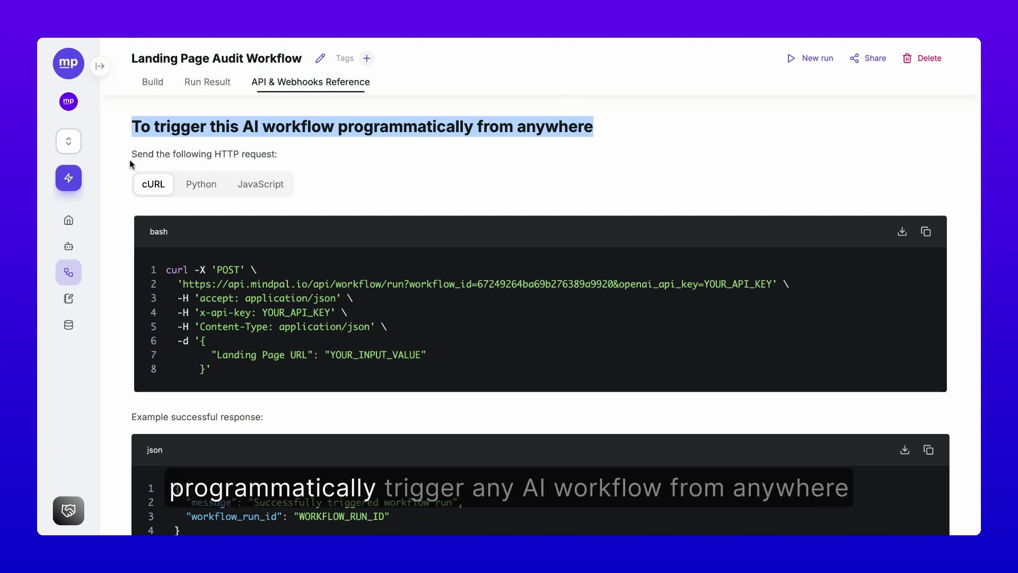
left_click_drag(130, 155, 309, 160)
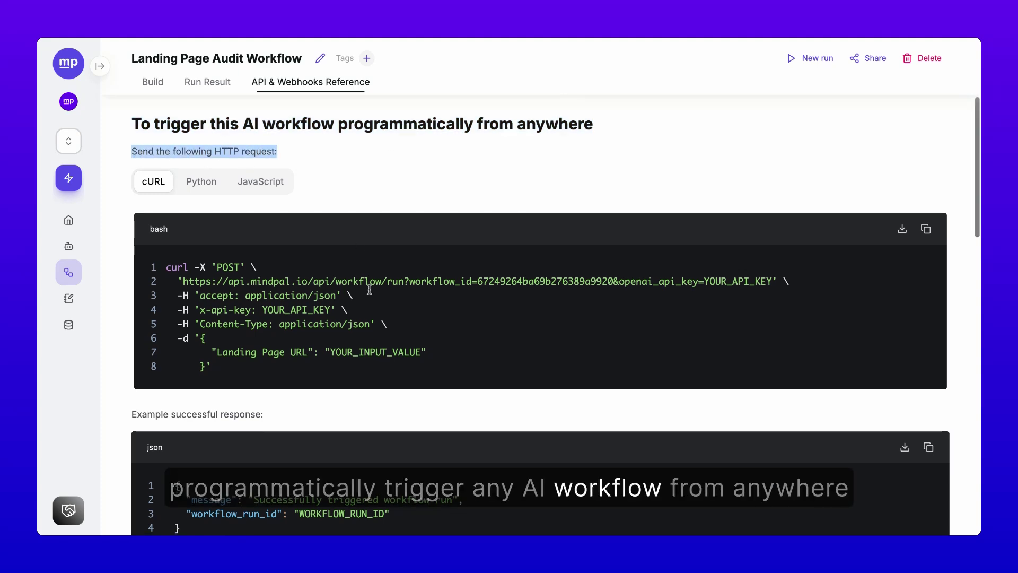
scroll(369, 289, "down", 7)
scroll(107, 125, "down", 4)
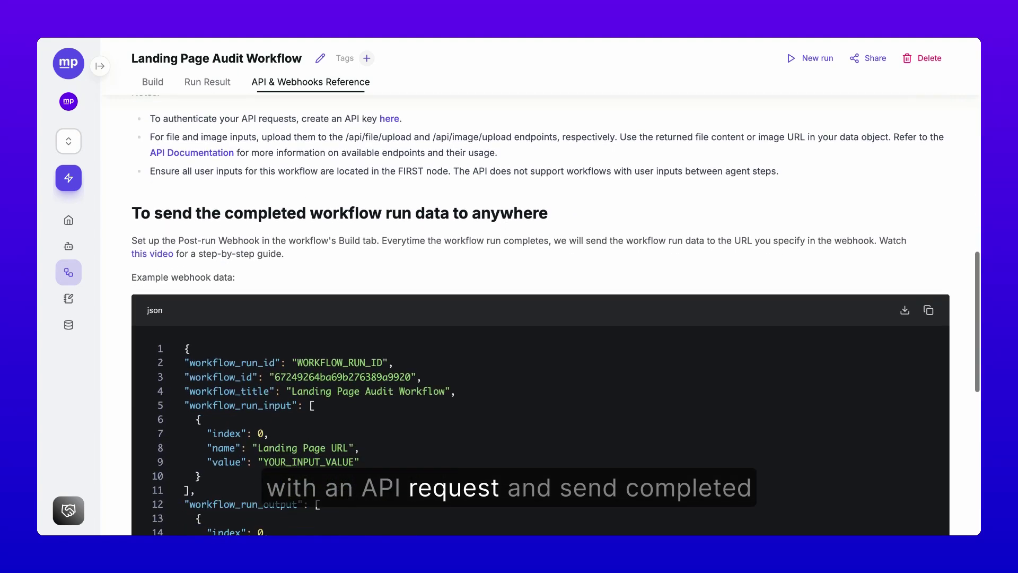
left_click_drag(106, 125, 514, 147)
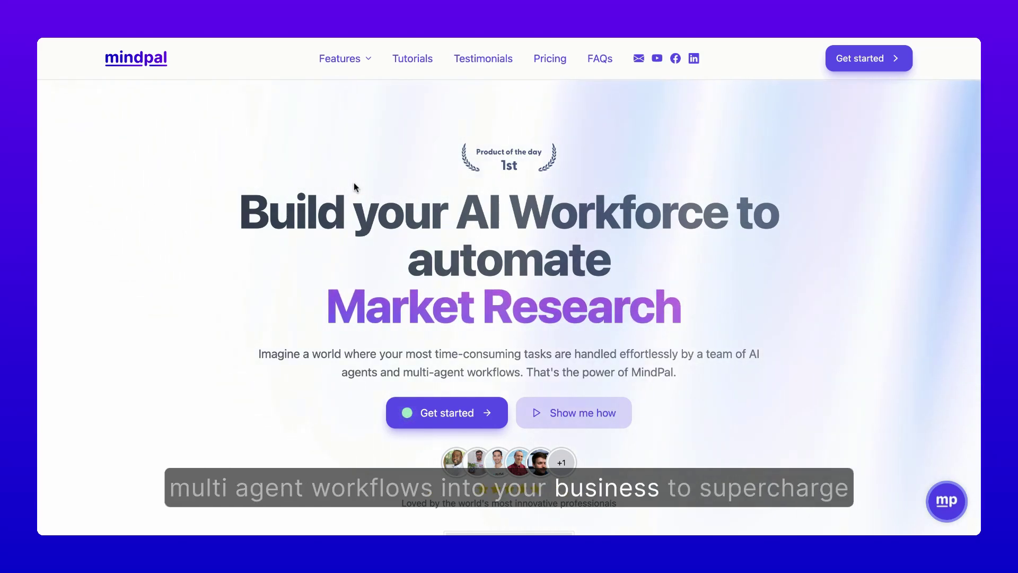
- Filter the mindpal.io template gallery to Sales, showing templates like Outbound Sales Email Writer and Sales Call Analyzer
scroll(354, 182, "down", 5)
scroll(640, 173, "down", 6)
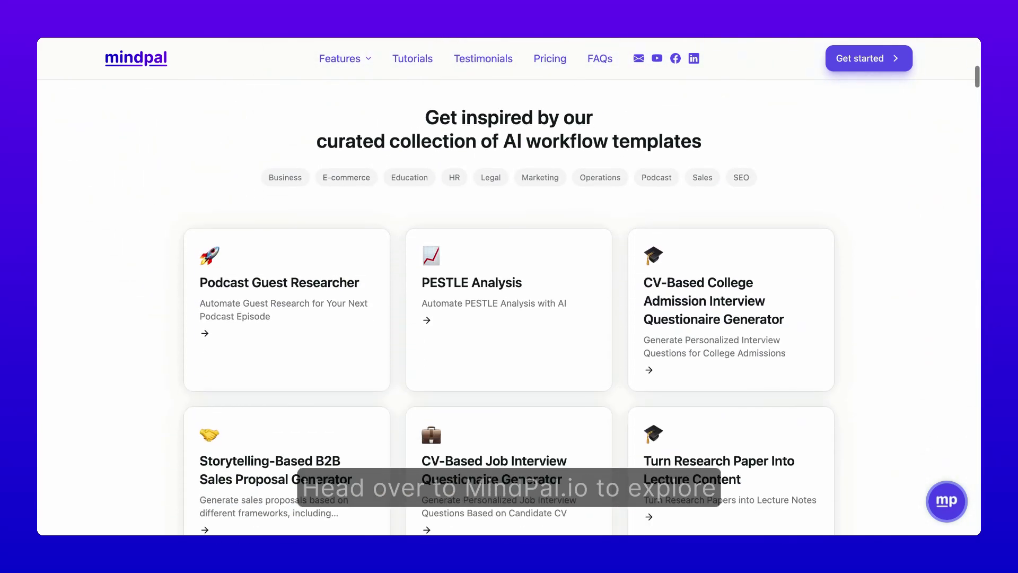
left_click(687, 160)
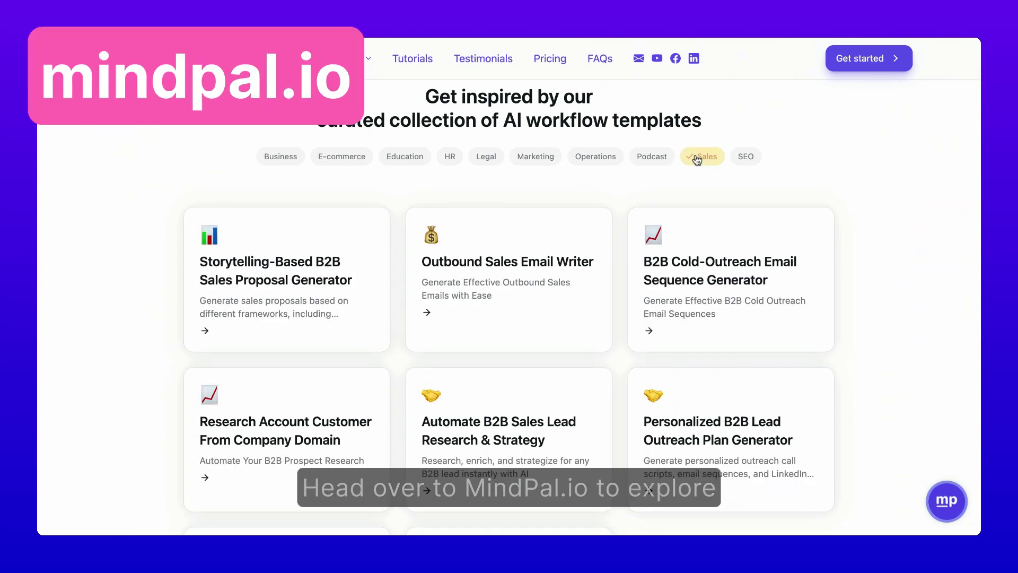
scroll(662, 220, "down", 2)
scroll(658, 226, "down", 2)
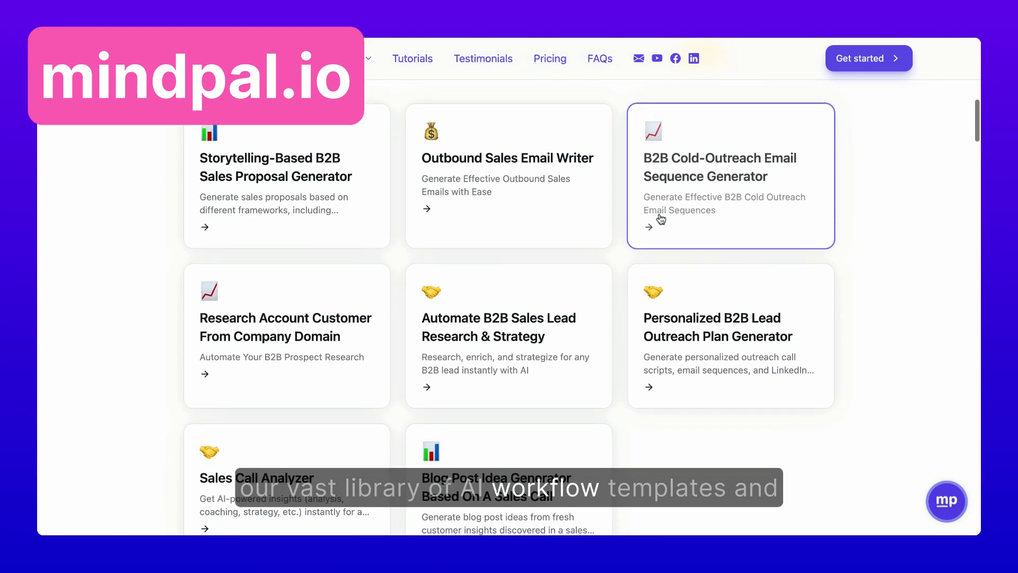